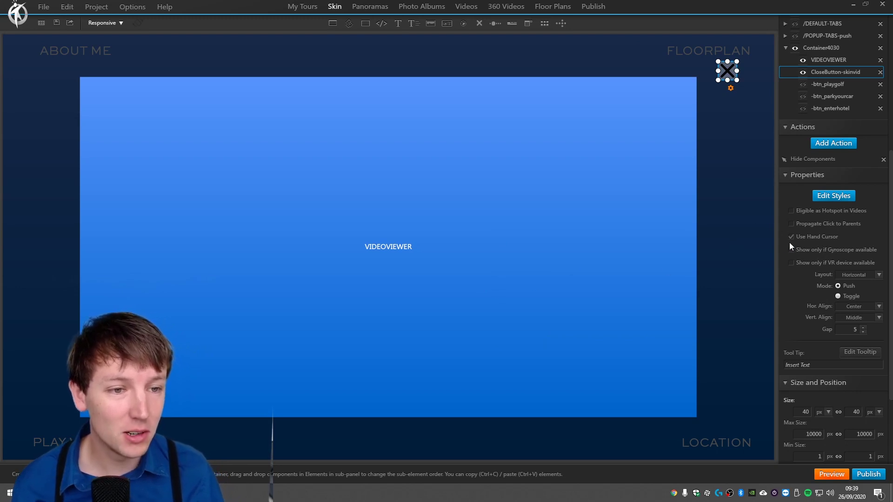
- Preview the tour in the browser, allow the golf video to play, then close it
left_click_drag(892, 190, 892, 139)
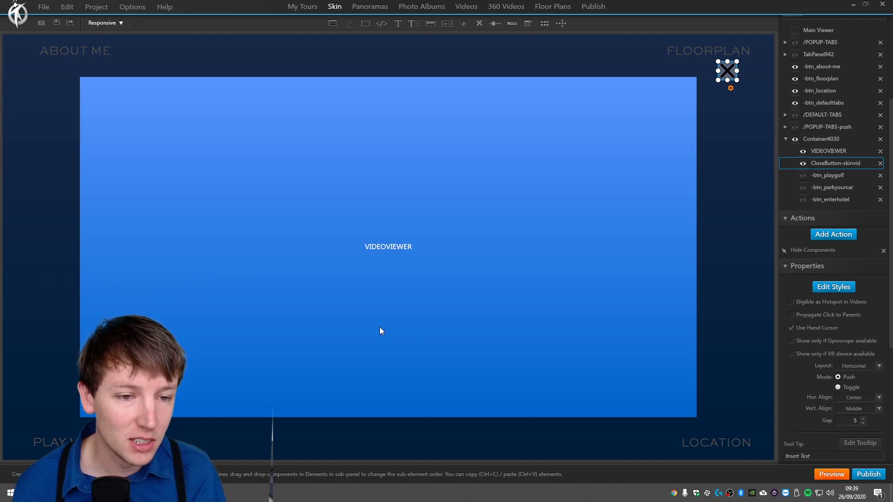
left_click(828, 475)
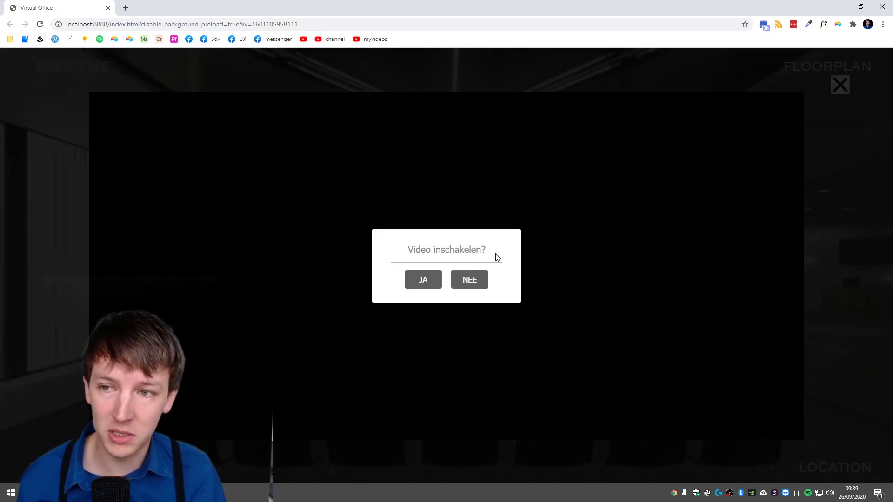
left_click(423, 279)
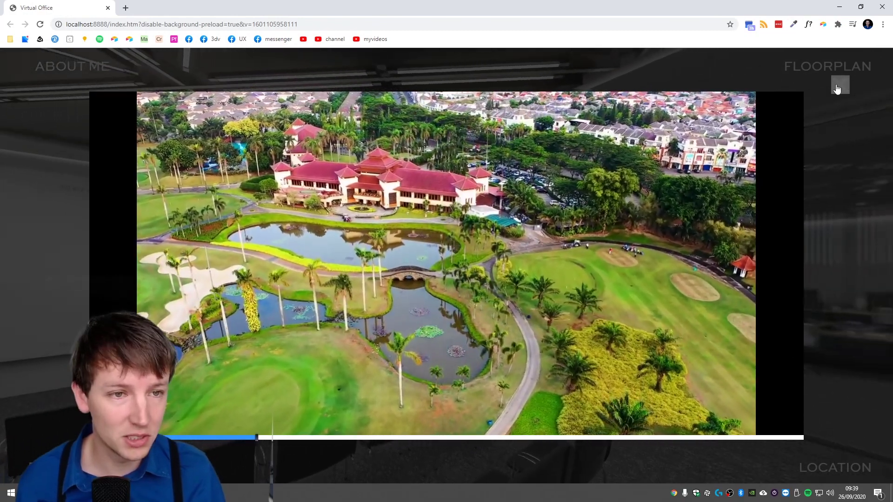
left_click(515, 332)
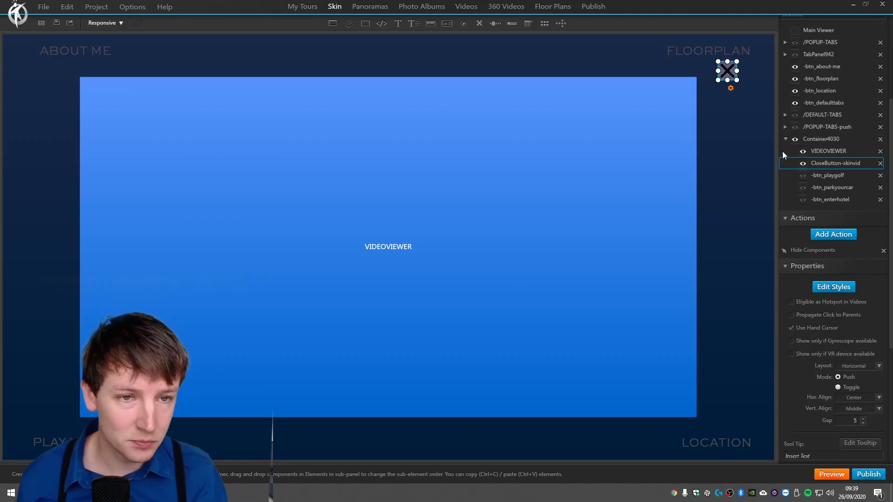
- Duplicate CloseButton-skinvid, move the copy to the video viewer's top-right corner, and name it CloseButton-eligible
left_click(830, 252)
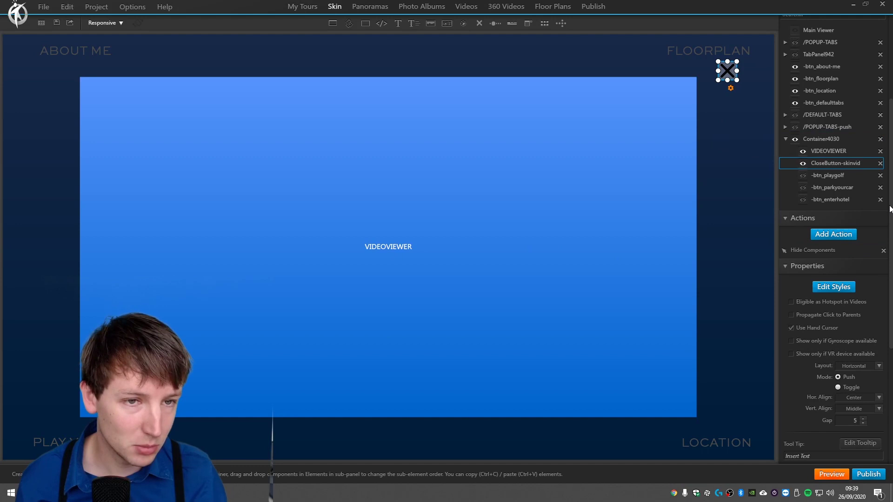
key("ctrl+v")
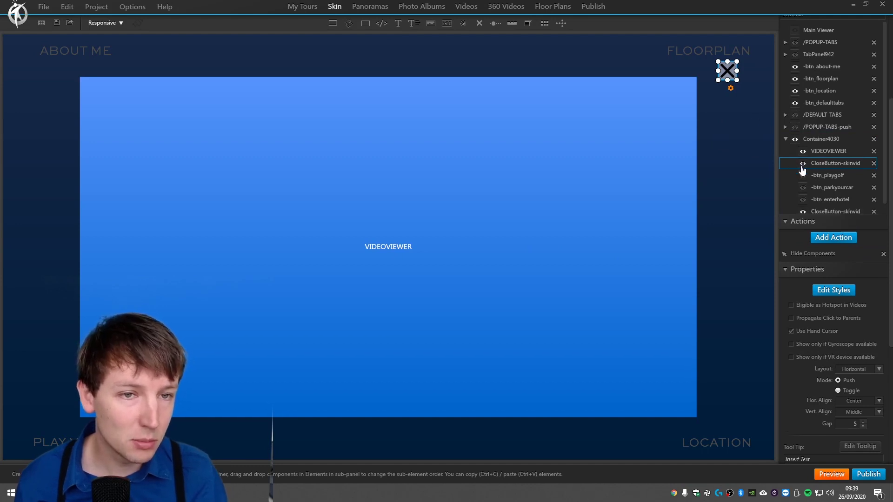
left_click(837, 211)
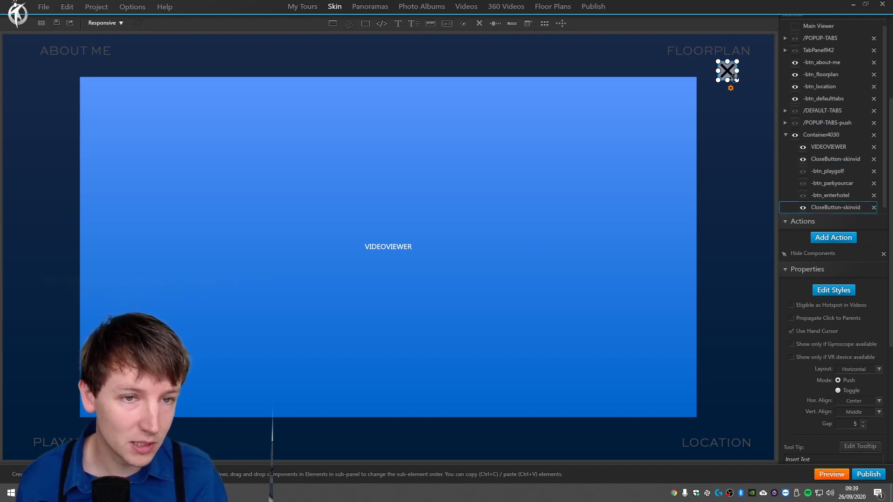
mouse_move(615, 57)
left_mouse_down()
mouse_move(679, 83)
mouse_move(666, 61)
left_mouse_up()
type("eligible")
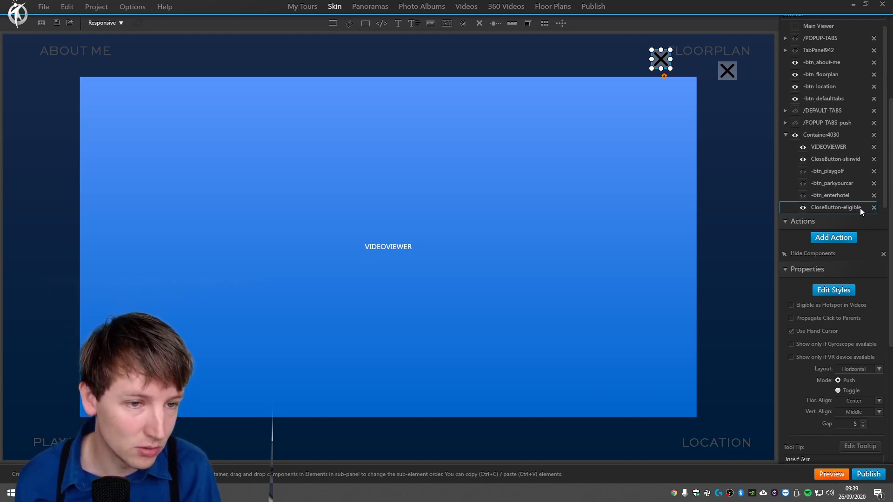
key("Return")
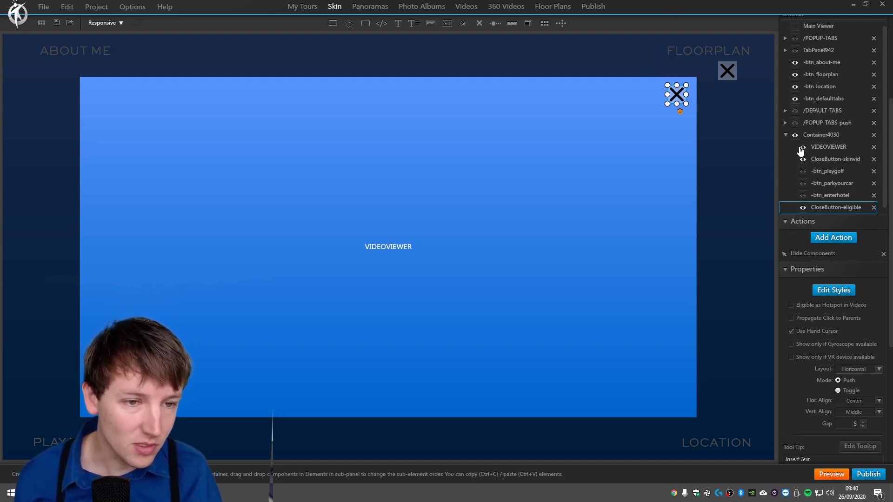
- Tick Eligible as Hotspot in Videos for CloseButton-eligible and re-preview the golf video in the browser
left_click(813, 306)
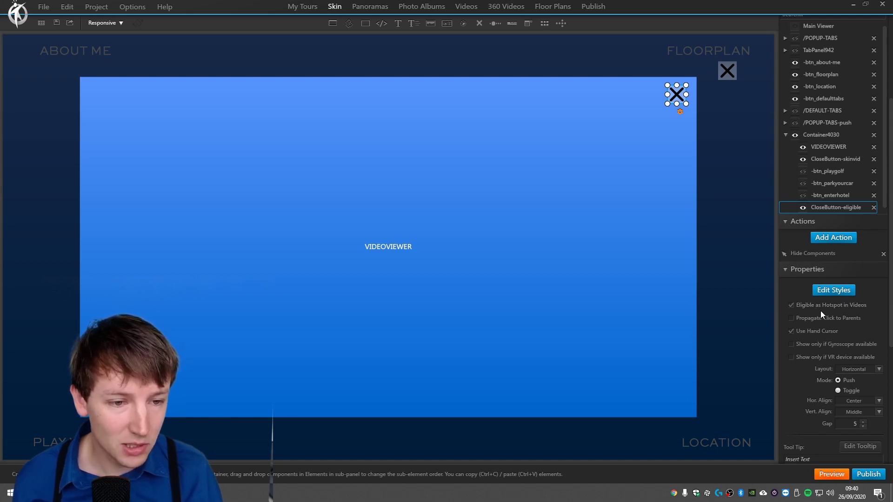
left_click(846, 477)
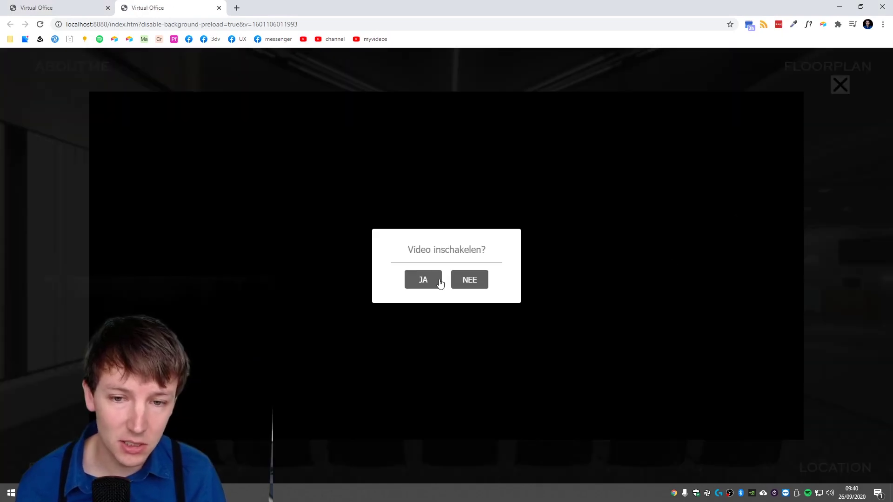
left_click(441, 284)
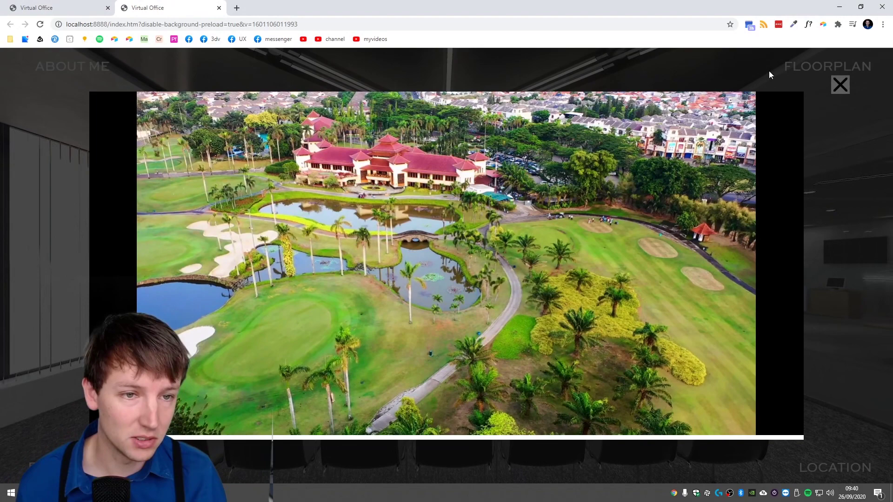
left_click(844, 90)
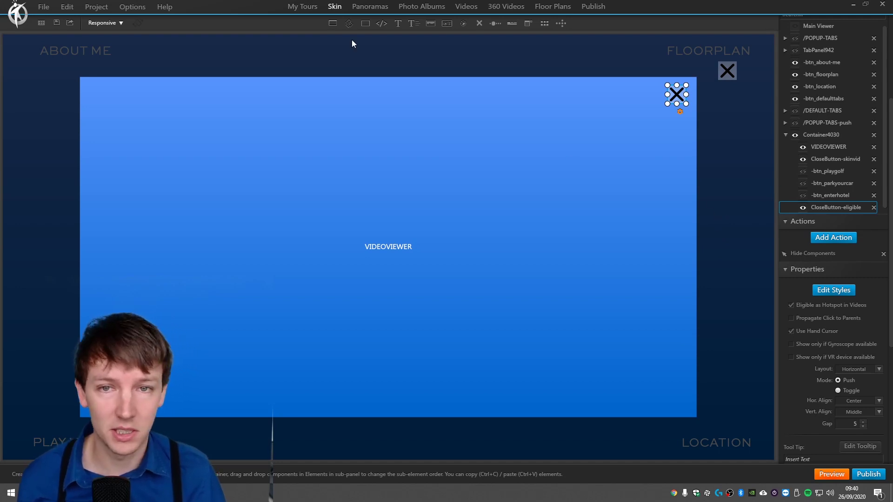
- Open the hotel video's Hotspots sub-tab, reopening it until CloseButton-eligible appears in the list
left_click(473, 10)
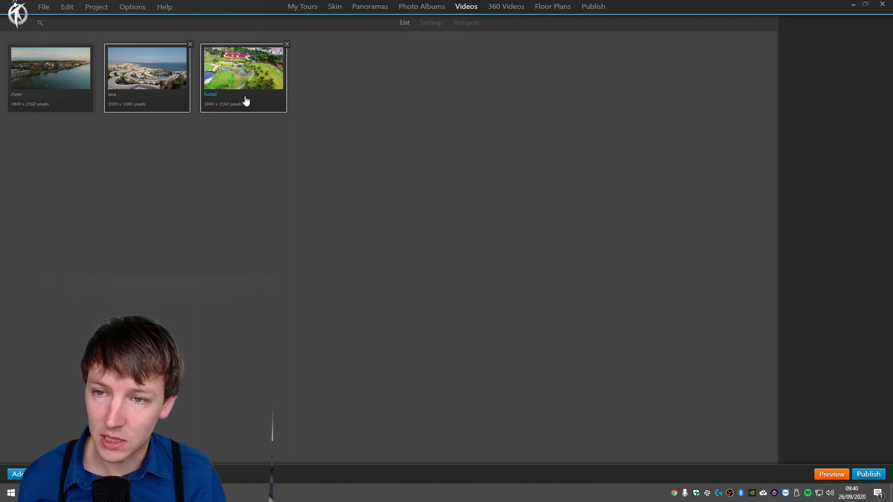
left_click(260, 72)
double_click(259, 72)
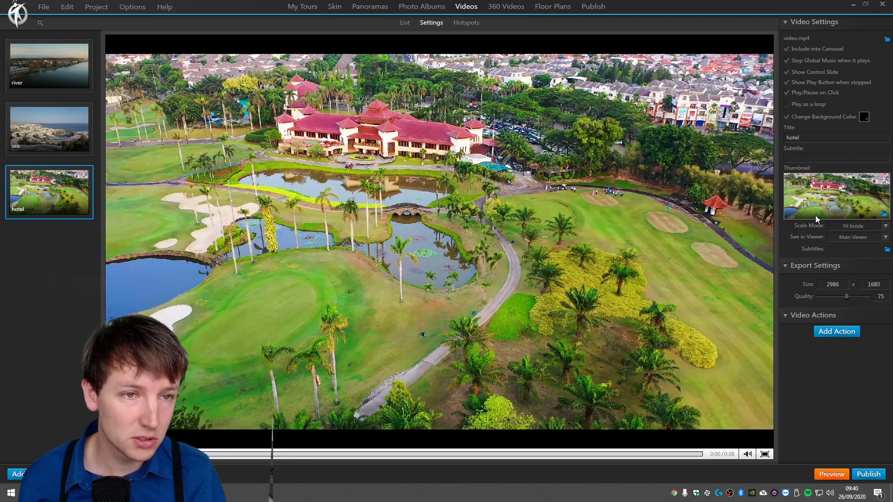
left_click(467, 23)
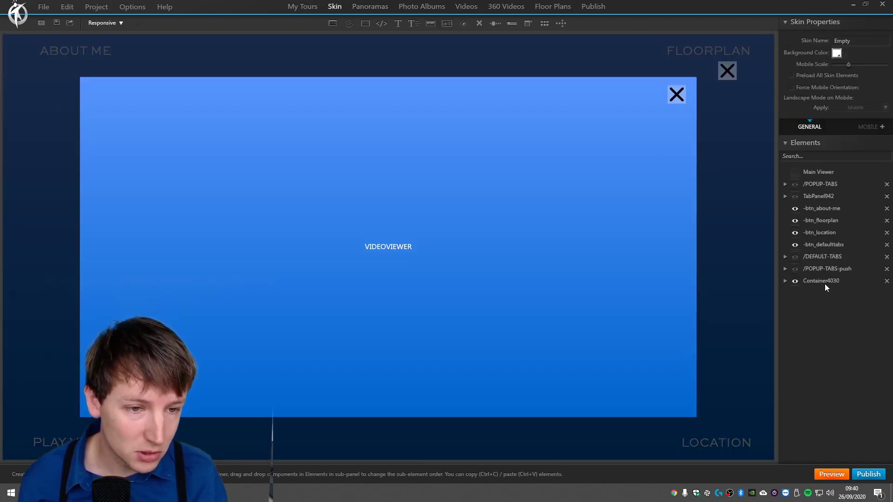
left_click(676, 97)
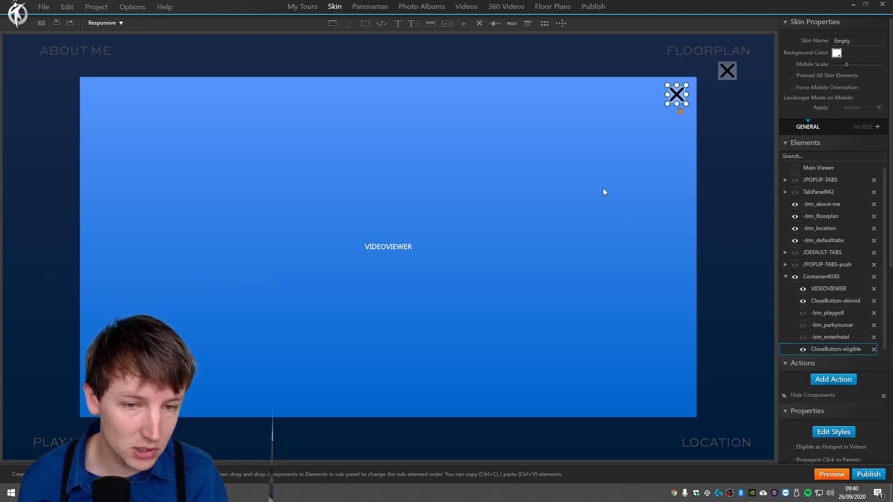
left_click(466, 7)
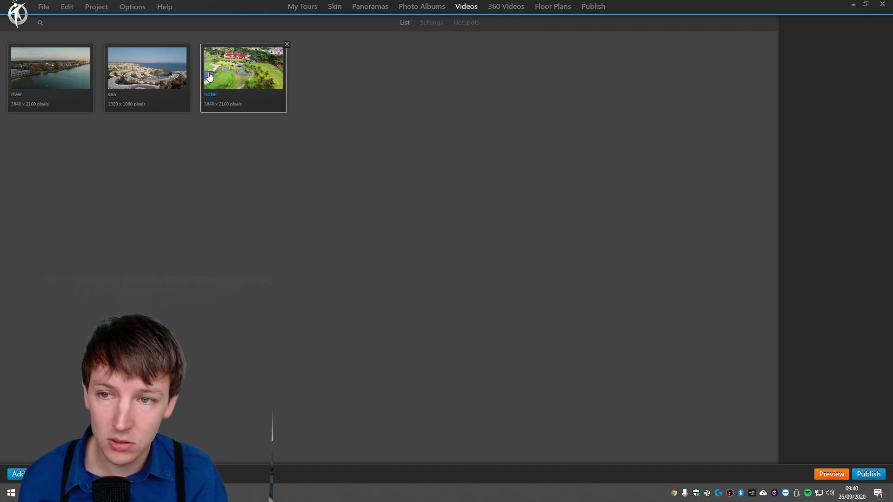
double_click(254, 74)
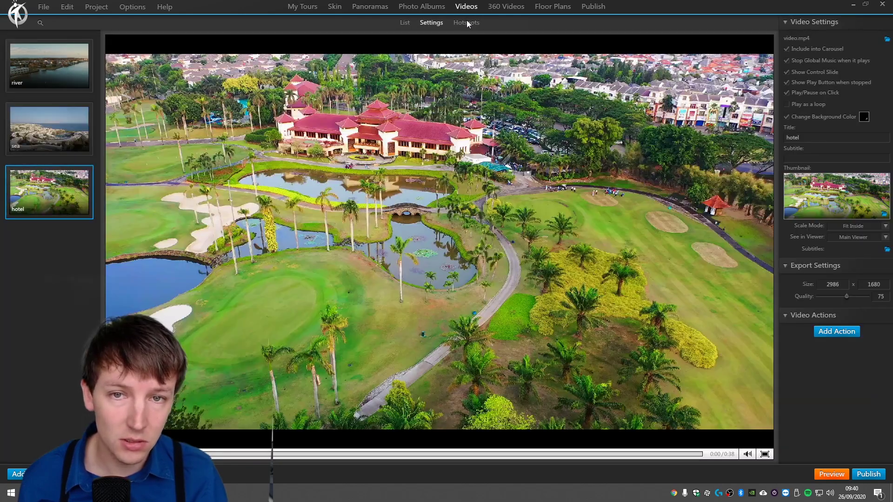
left_click(467, 21)
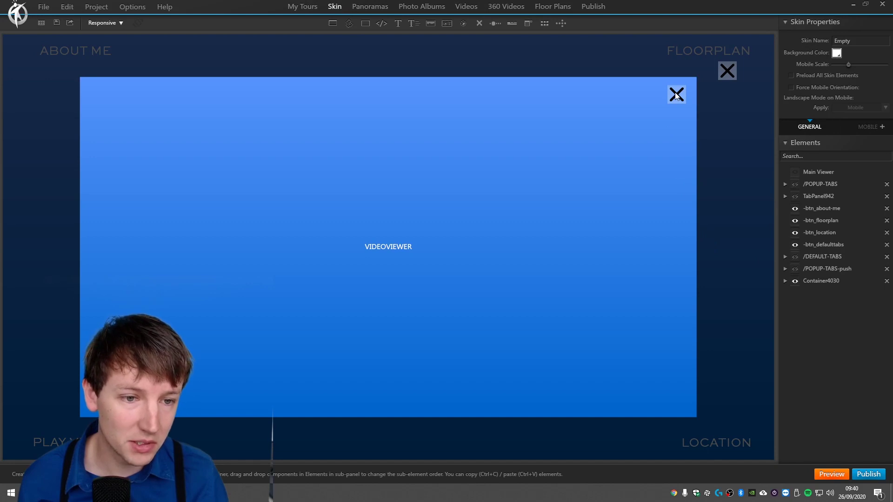
left_click(677, 95)
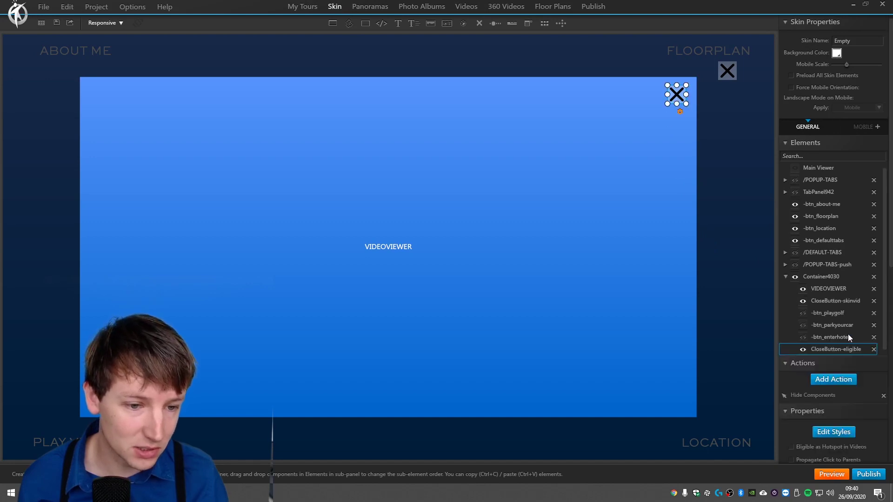
left_click(471, 8)
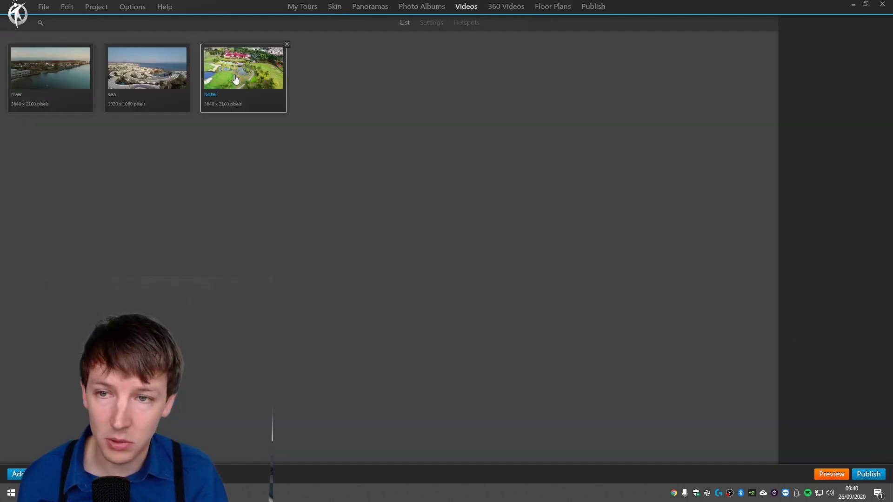
double_click(264, 60)
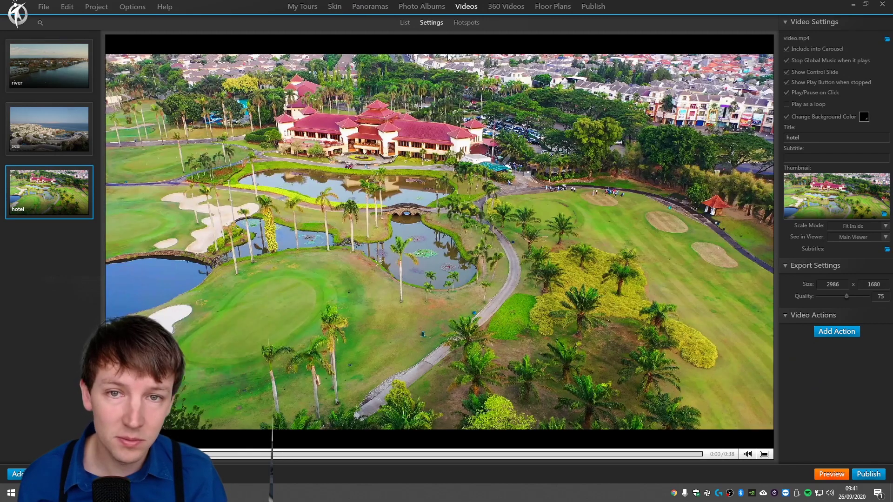
left_click(471, 26)
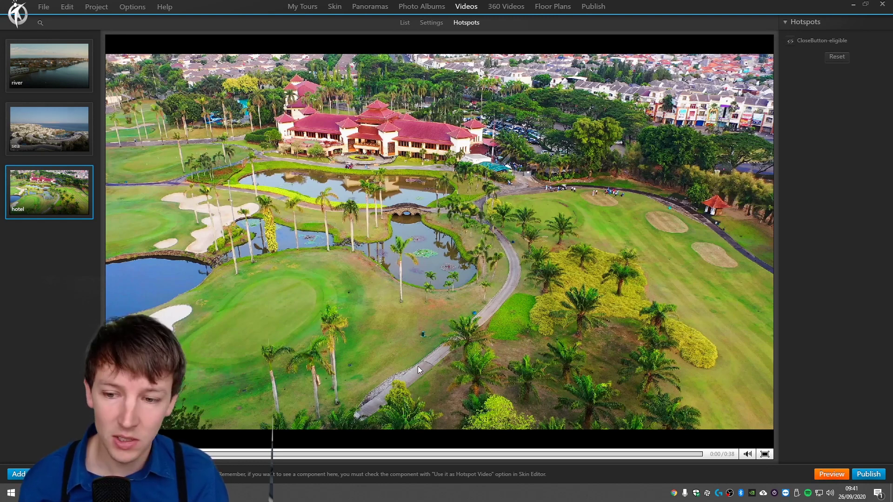
- Set the CloseButton-eligible hotspot to end at 0:21 of the hotel video
left_click(814, 41)
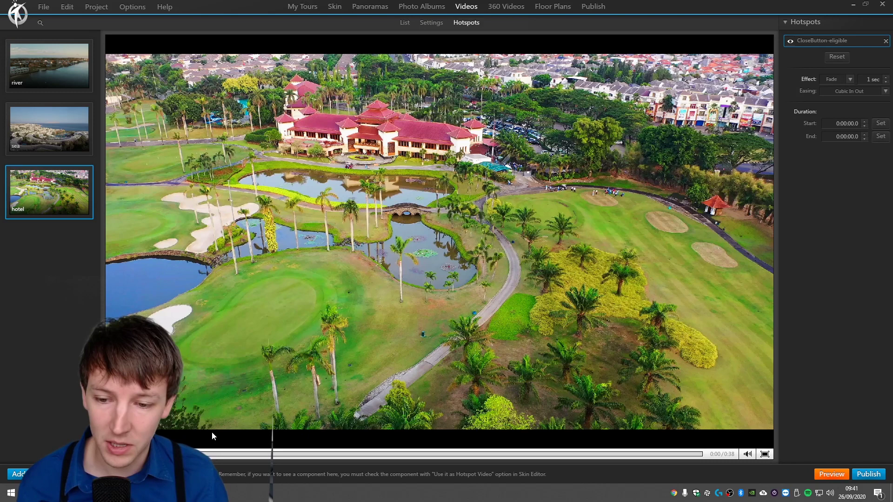
left_click(341, 455)
left_click(447, 455)
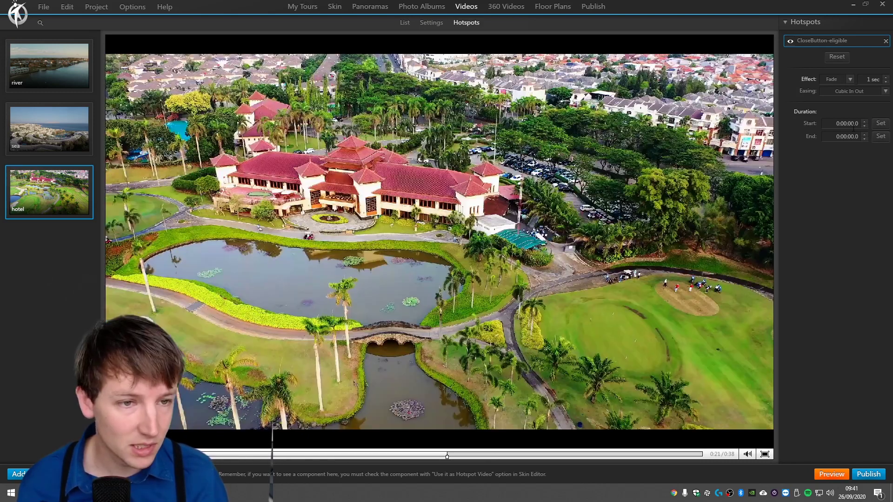
left_click(881, 137)
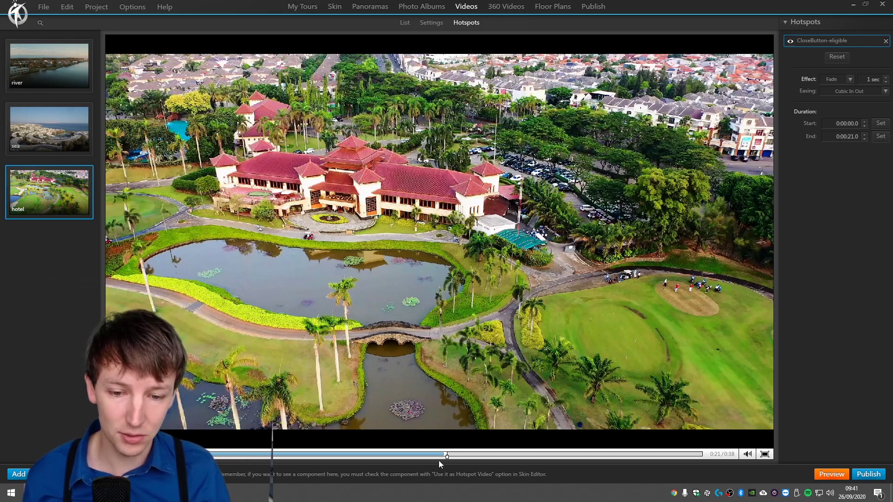
- Keep the Fade effect with Cubic In Out easing and start a browser preview
left_click(865, 92)
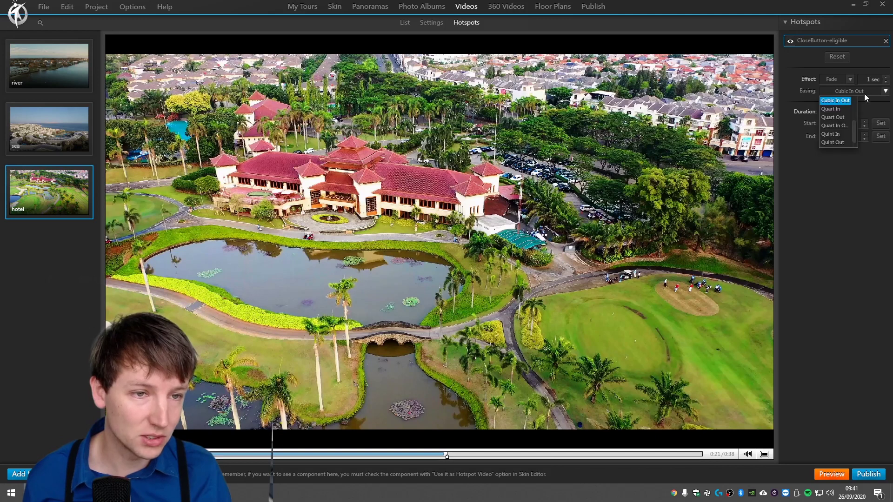
left_click(832, 80)
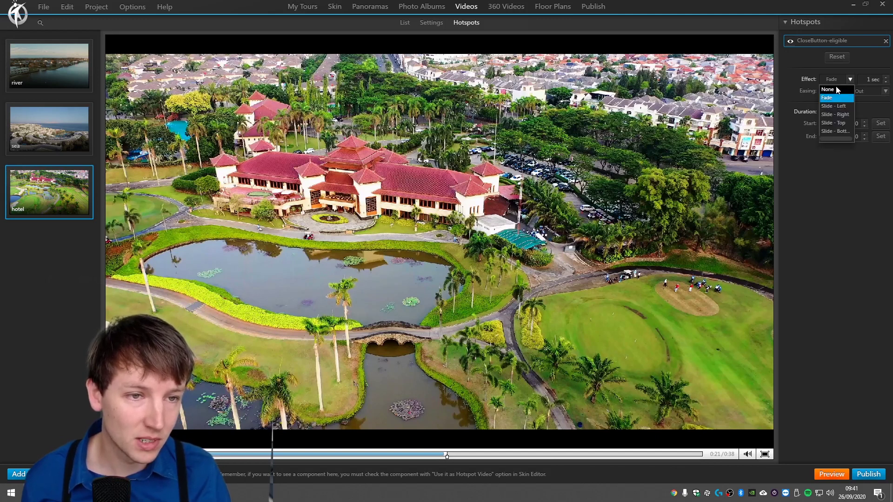
left_click(836, 98)
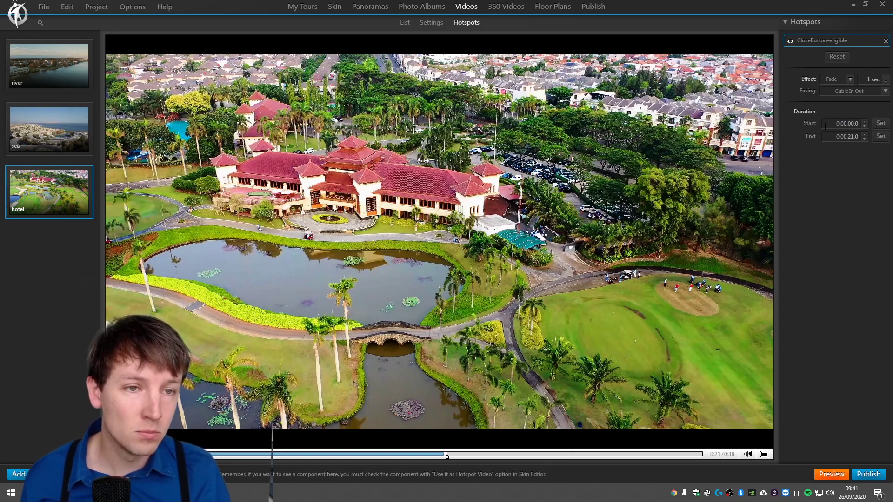
left_click(832, 475)
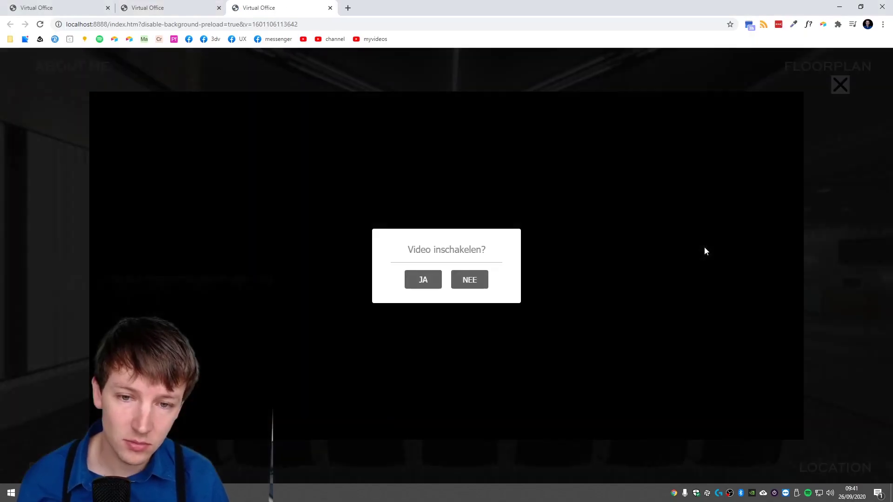
left_click(429, 279)
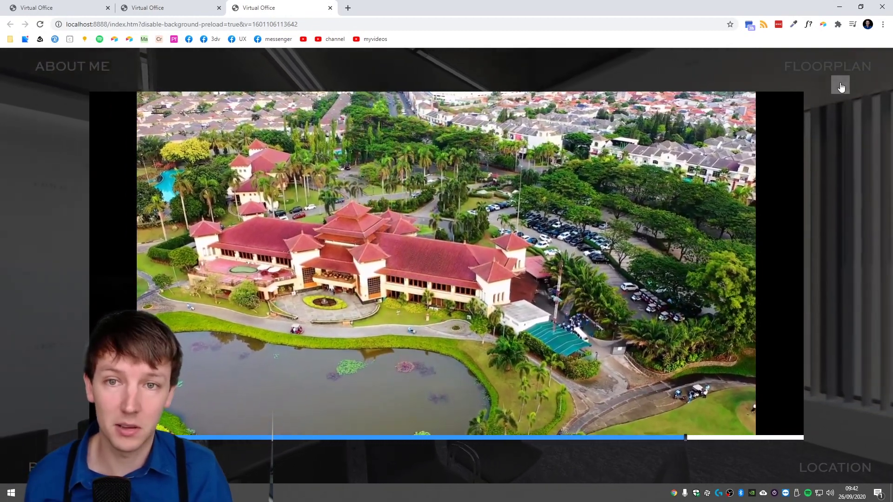
left_click(841, 87)
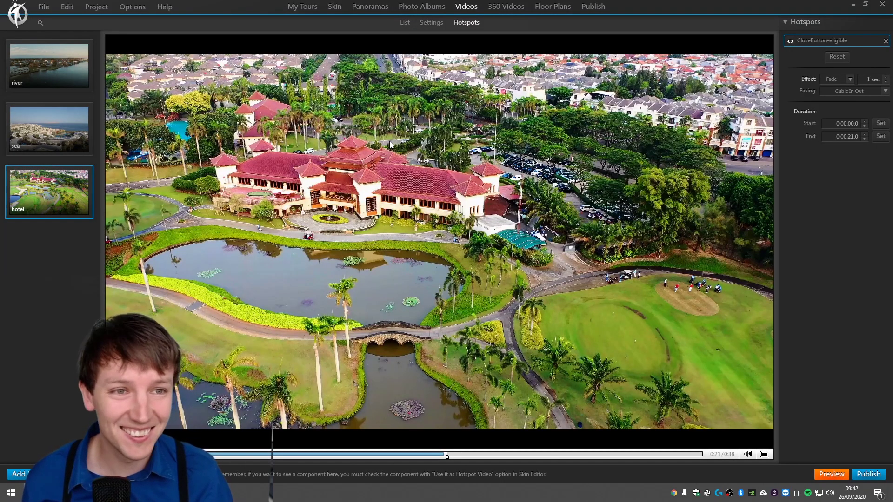
- Unhide the Play Golf, Park your car and Enter Hotel buttons inside Container4030 in the skin
left_click(345, 8)
left_click(333, 8)
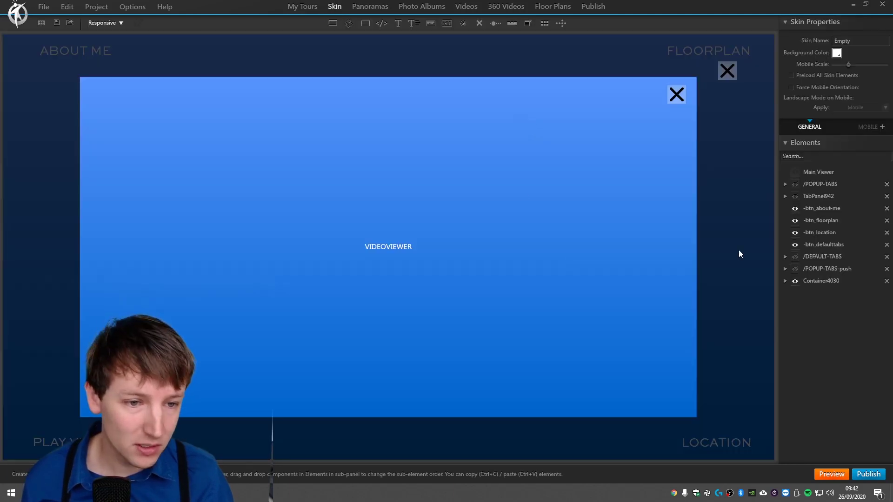
left_click(845, 249)
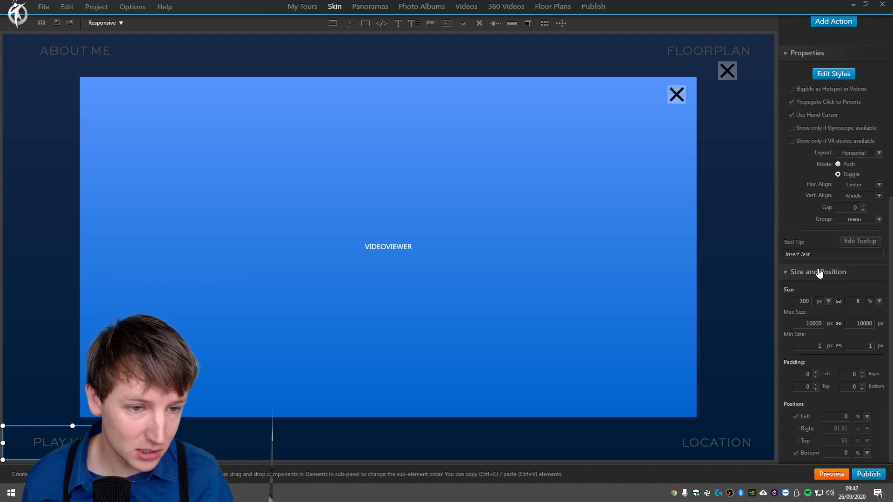
left_click(786, 281)
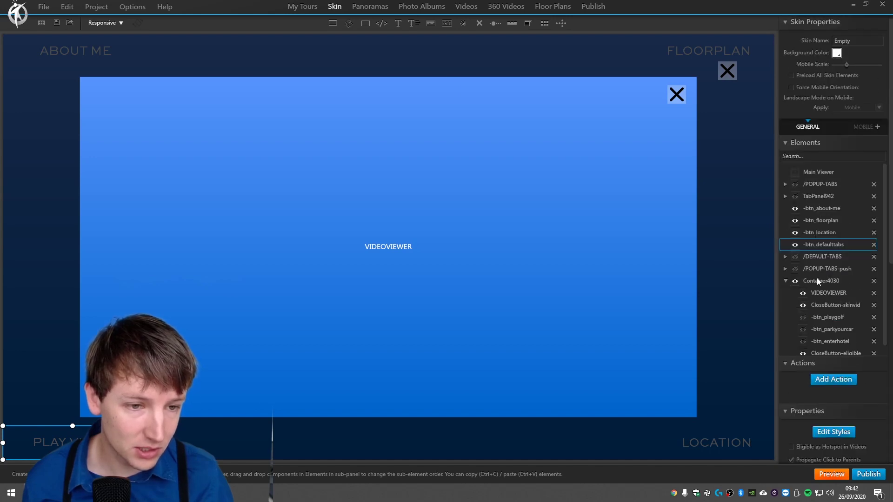
left_click(846, 318)
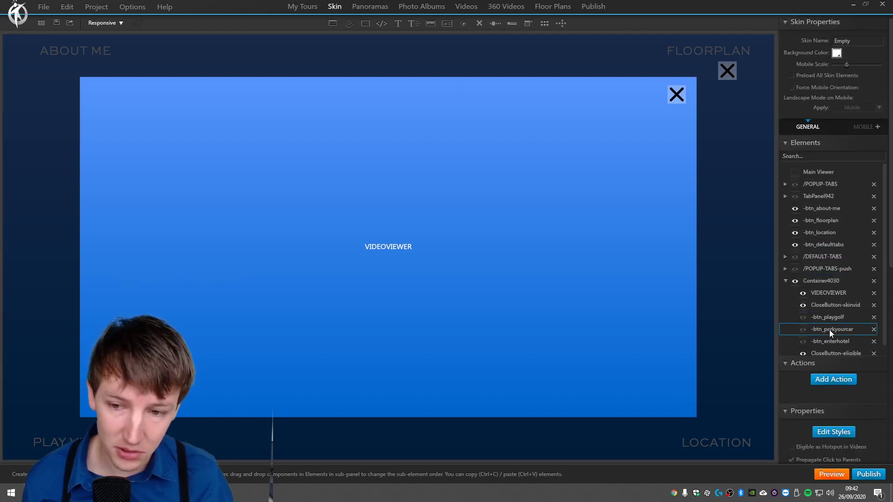
left_click(803, 317)
left_click(804, 342)
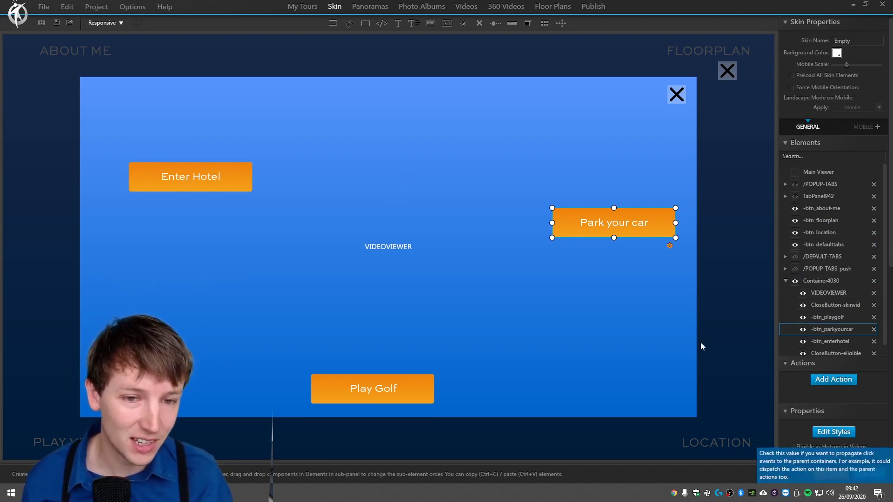
- Select Play Golf and Enter Hotel, ticking Eligible as Hotspot in Videos for Enter Hotel
scroll(891, 272, "down", 1)
scroll(832, 272, "down", 2)
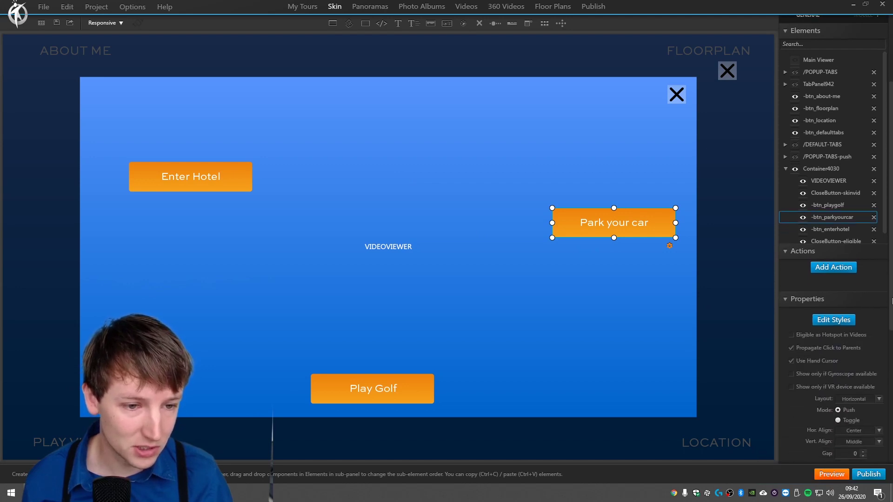
scroll(833, 233, "down", 1)
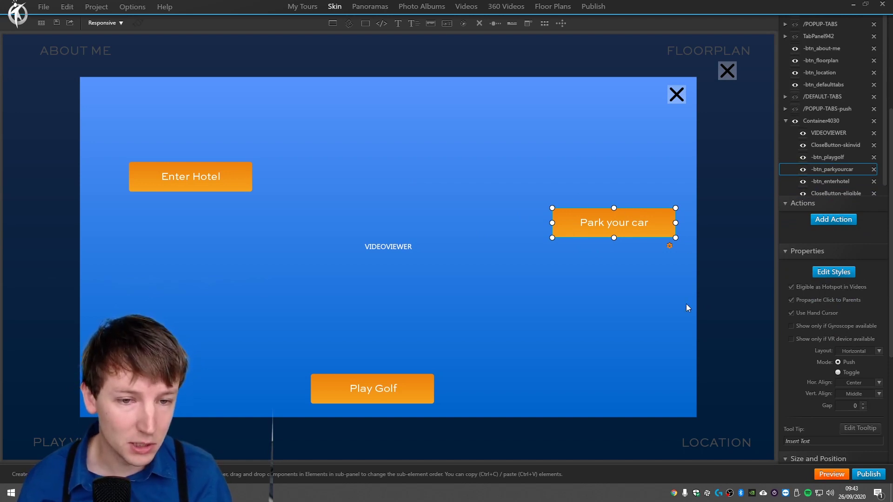
left_click(395, 390)
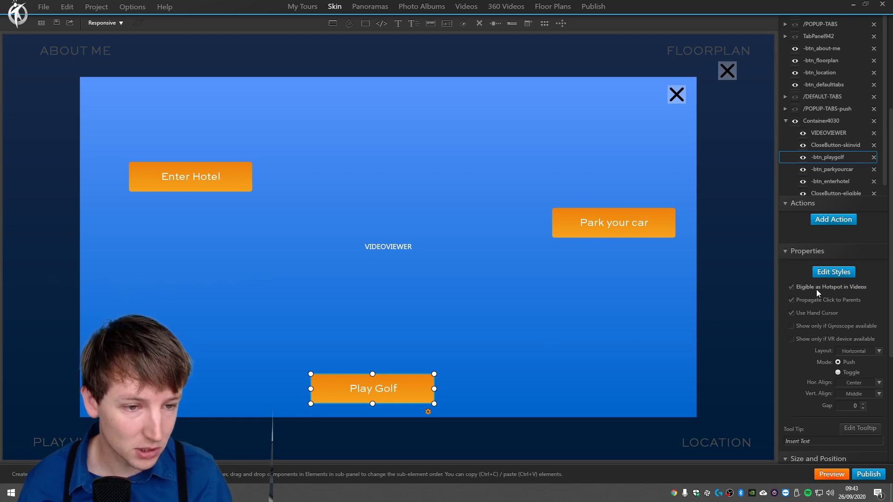
left_click(235, 183)
left_click(833, 287)
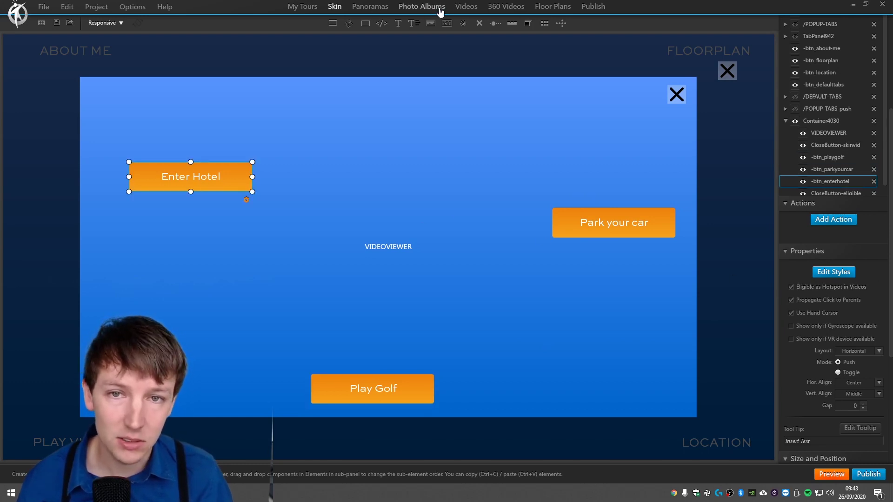
- Enable -btn_playgolf as a hotel video hotspot and set its end time to 0:09
left_click(467, 7)
double_click(242, 90)
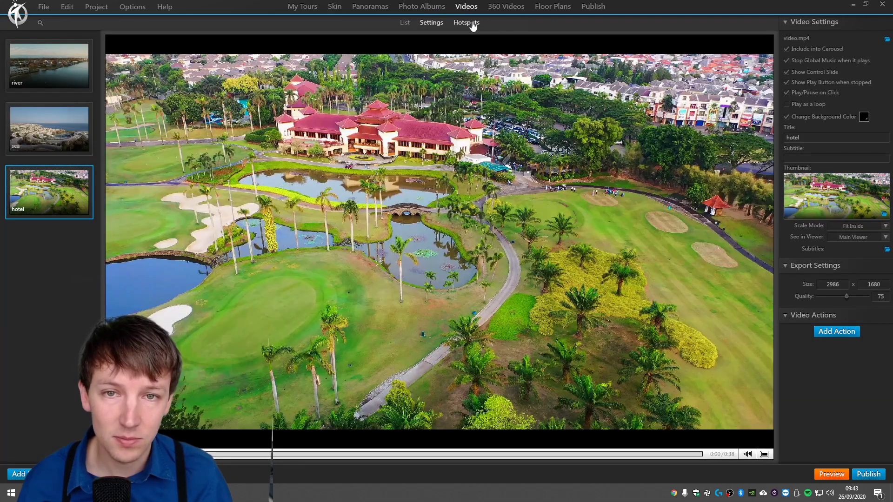
left_click(467, 22)
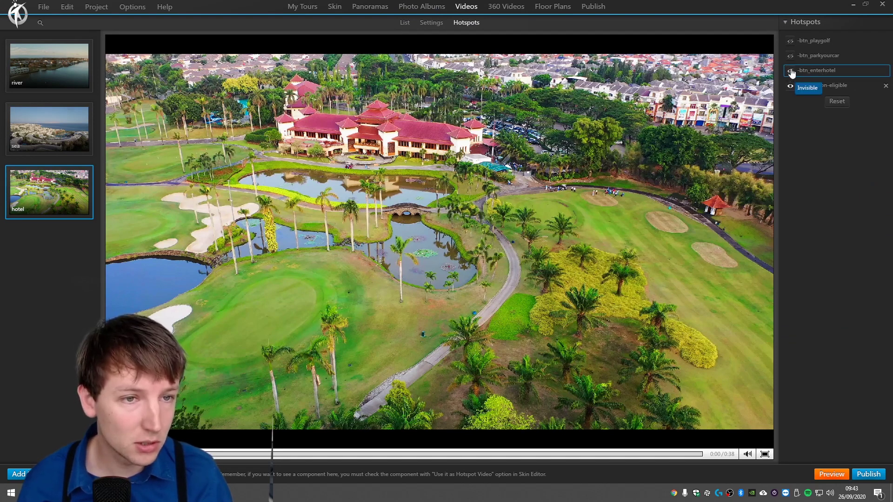
left_click(830, 39)
left_click(790, 41)
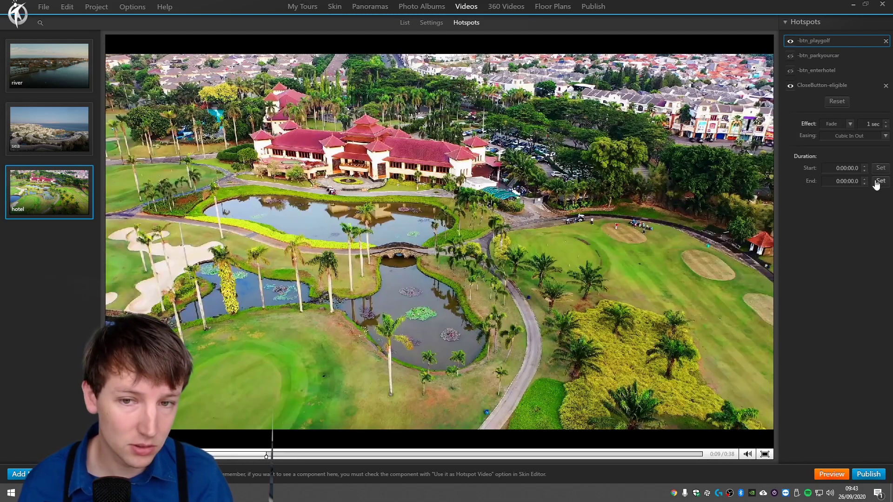
left_click(297, 457)
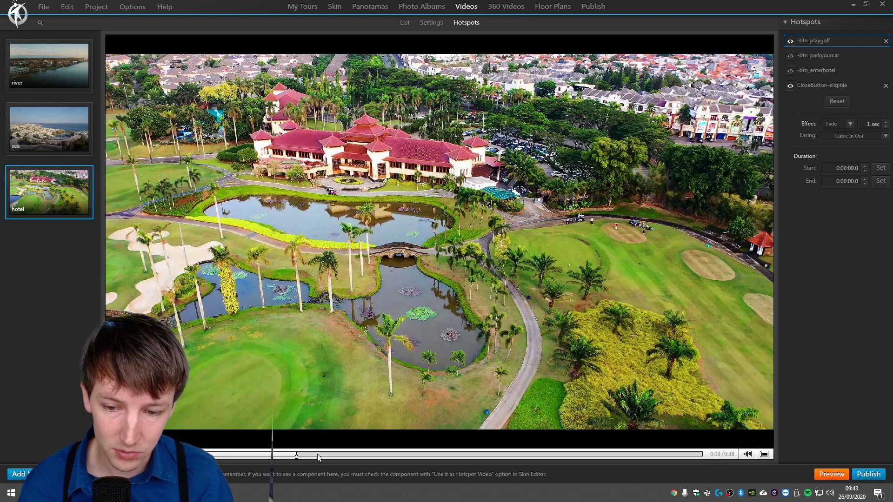
left_click(827, 101)
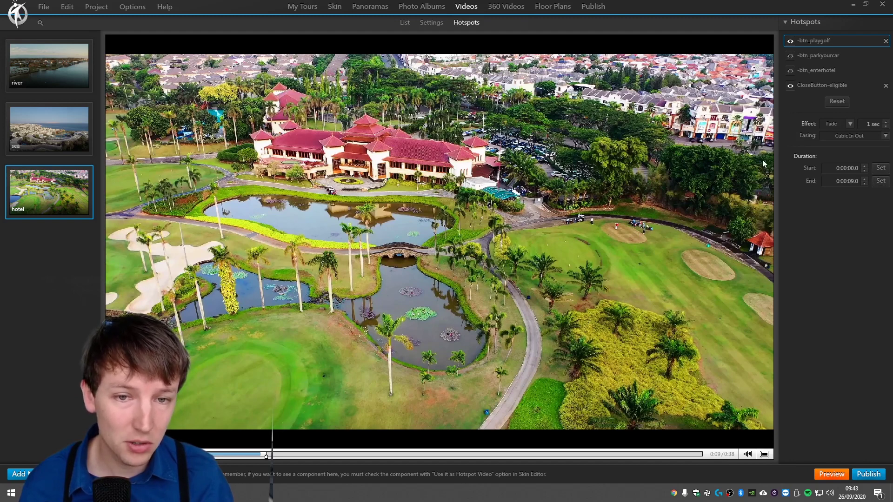
- Time the Park your car hotspot for 0:09–0:24 and Enter Hotel for 0:24–0:38
left_click(825, 56)
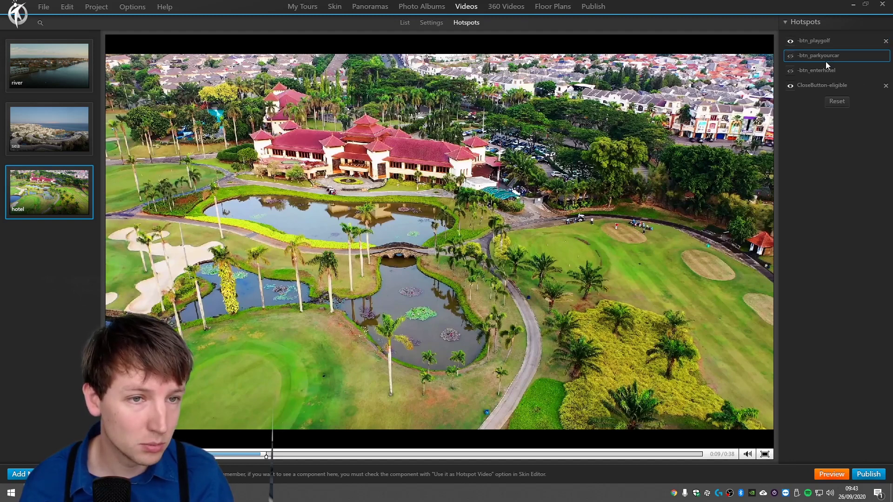
left_click(790, 56)
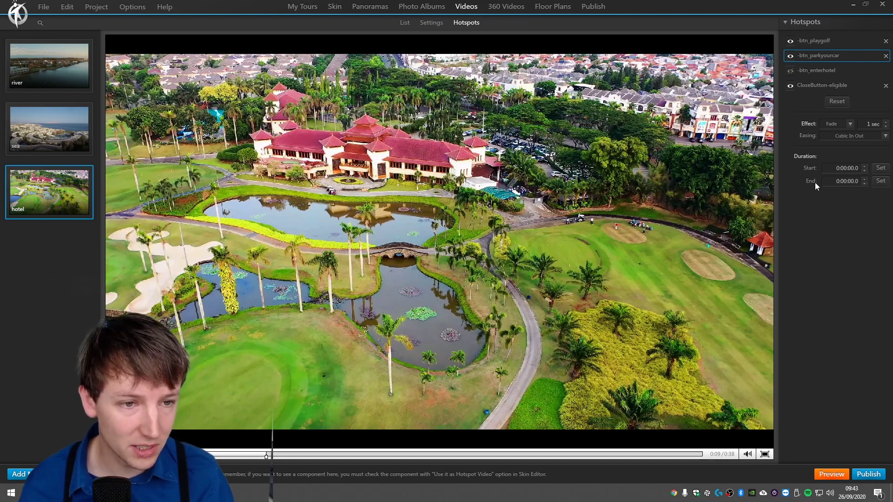
left_click(882, 169)
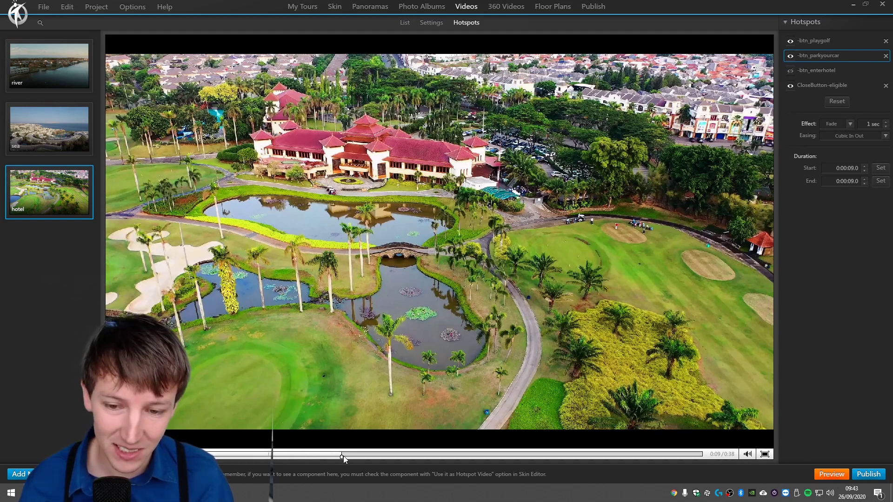
left_click(403, 462)
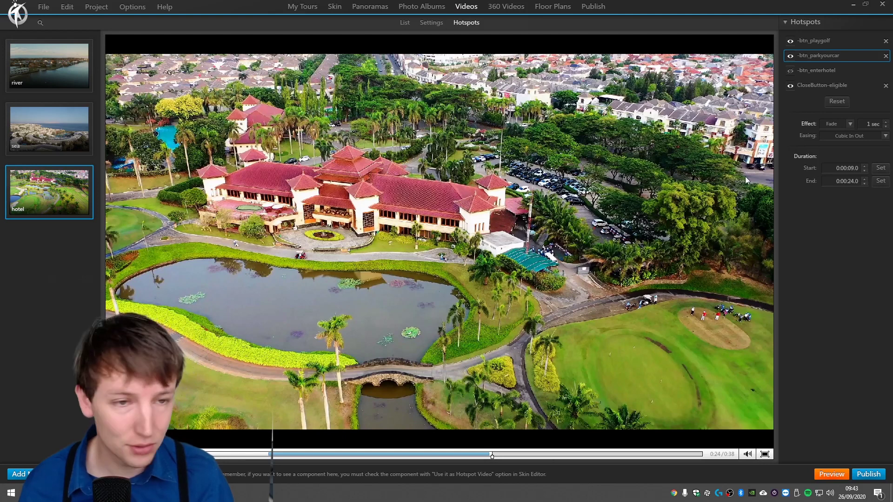
left_click(825, 73)
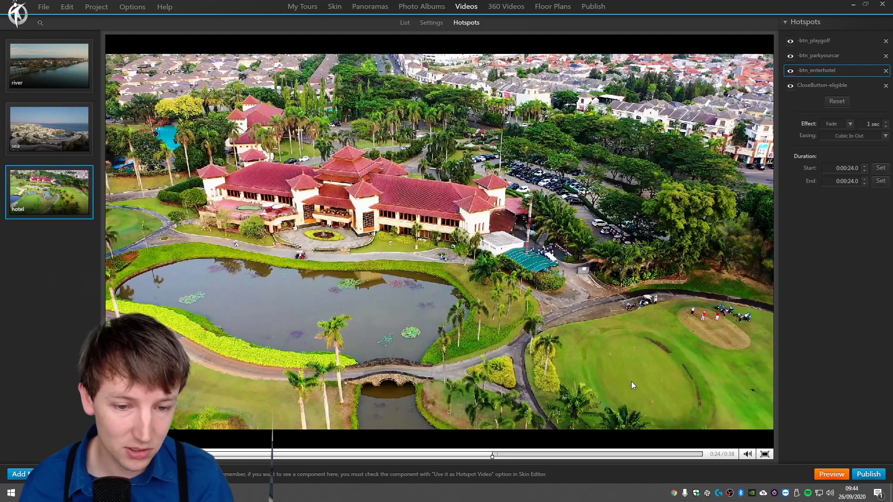
left_click(694, 455)
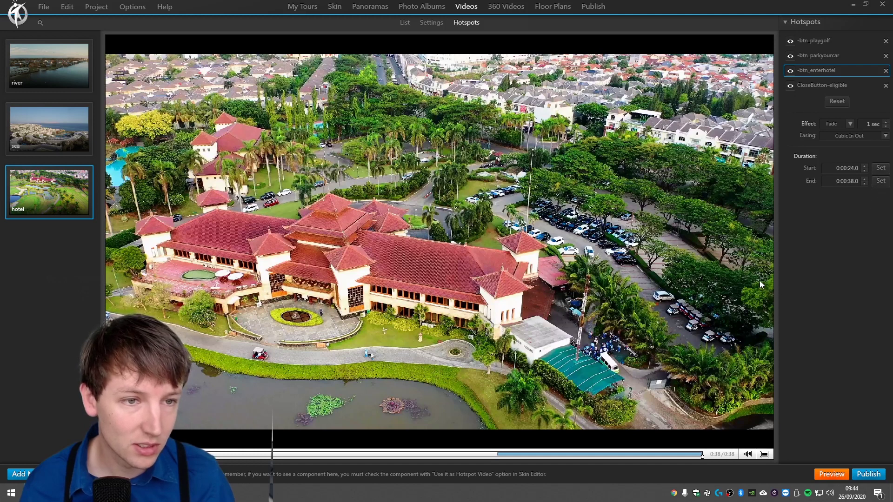
left_click(337, 8)
left_click(624, 225)
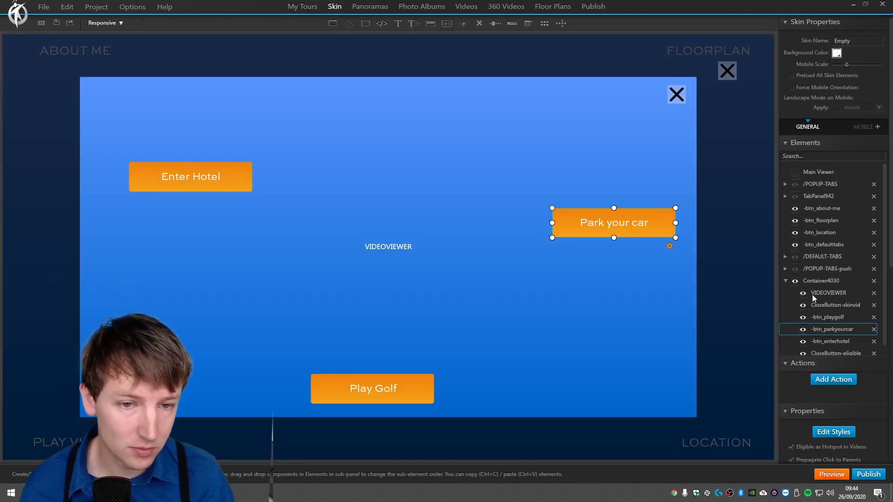
left_click(834, 379)
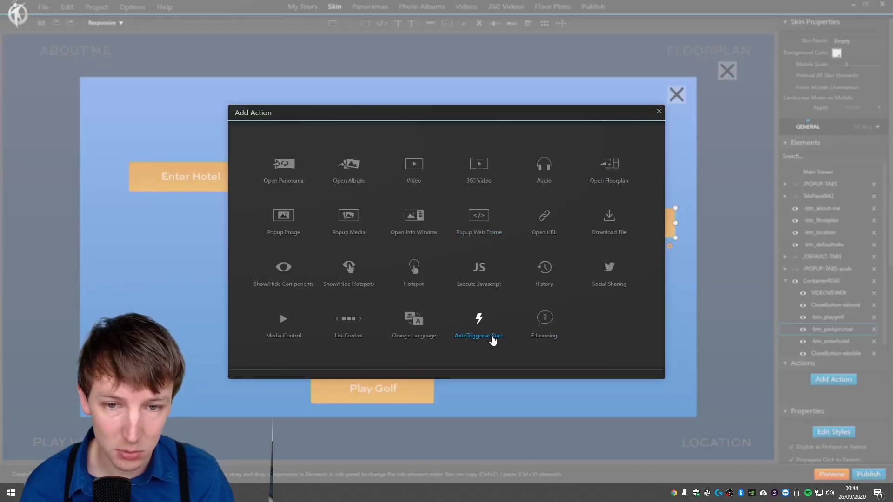
left_click(488, 241)
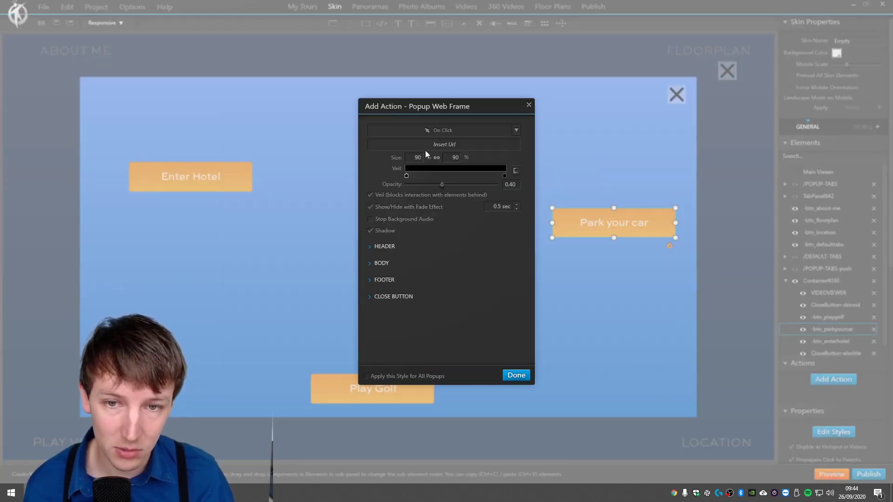
left_click(441, 145)
type("www.p")
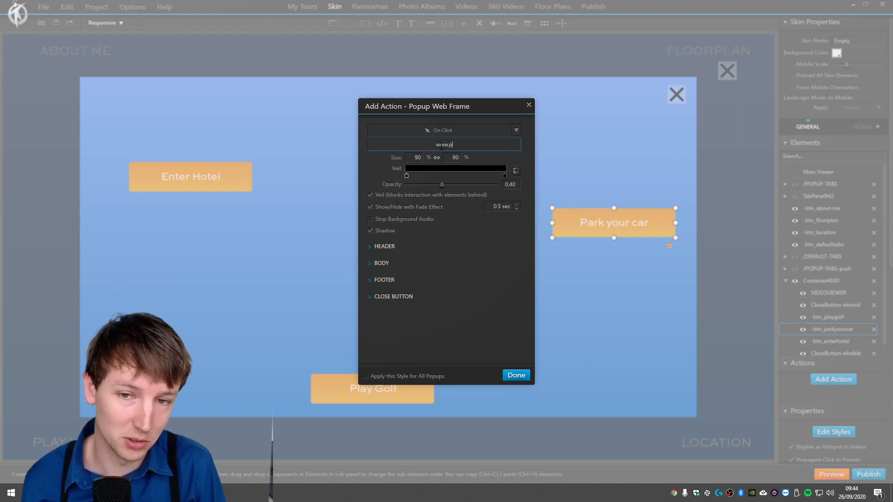
type("arkyourcar.com")
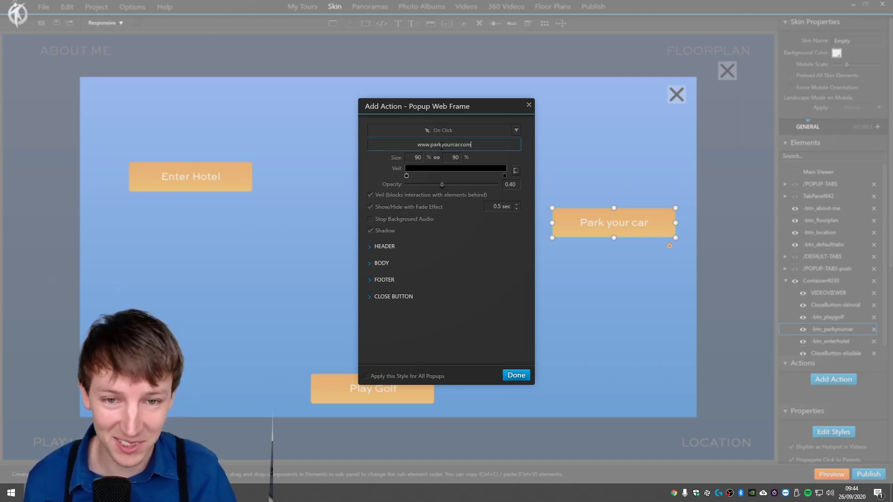
left_click(516, 375)
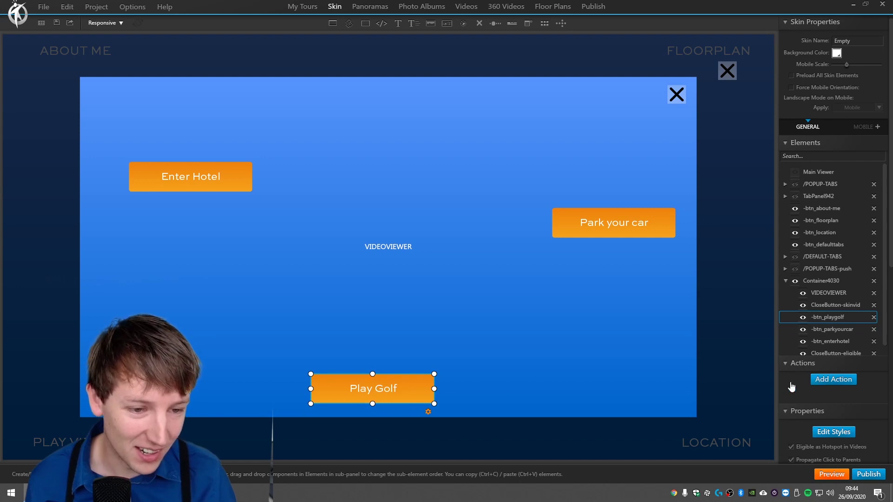
- Give Play Golf an Open URL action that opens the golf site in a new tab
left_click(833, 379)
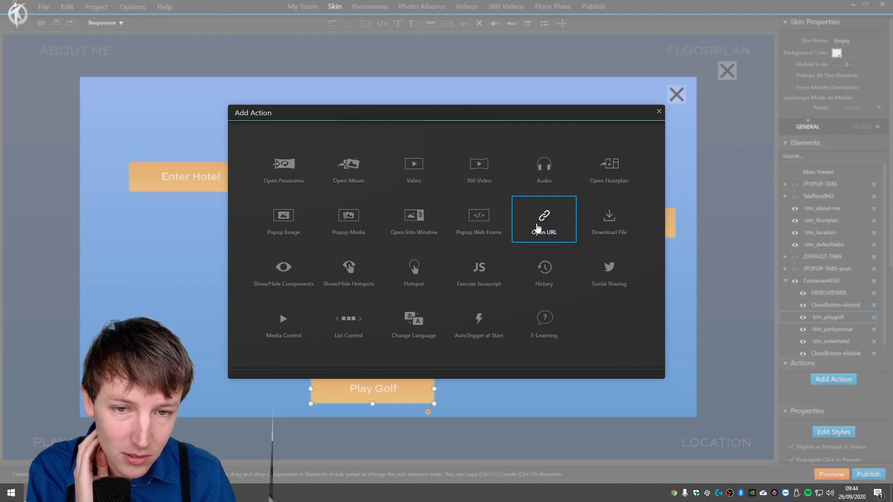
left_click(538, 228)
type("playgolf.com")
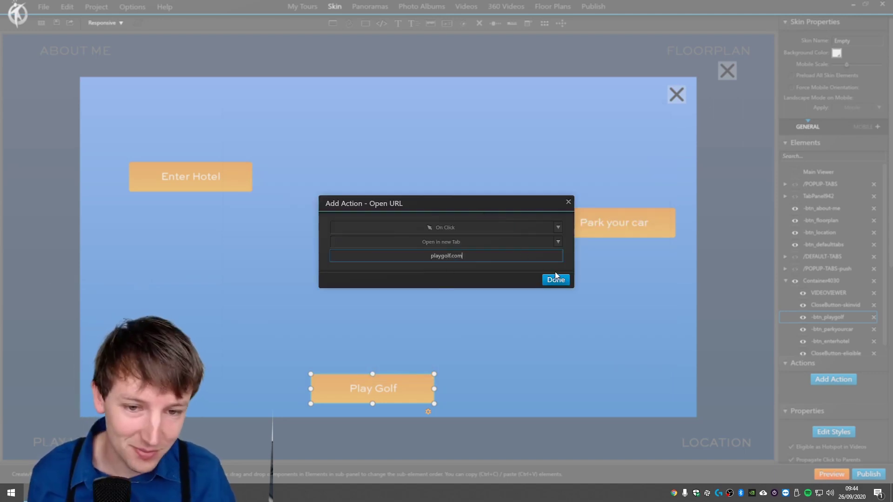
left_click(556, 279)
- Add an Open Panorama action to Enter Hotel targeting office_demo_00000
left_click(481, 336)
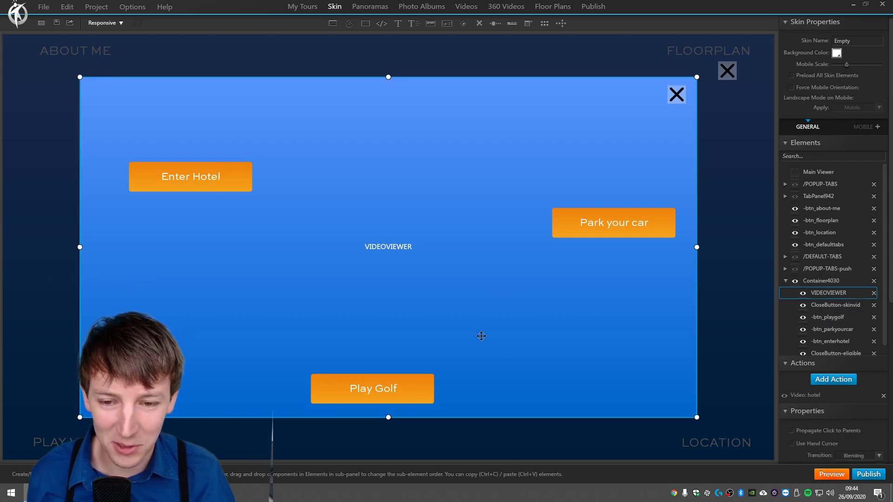
left_click(154, 180)
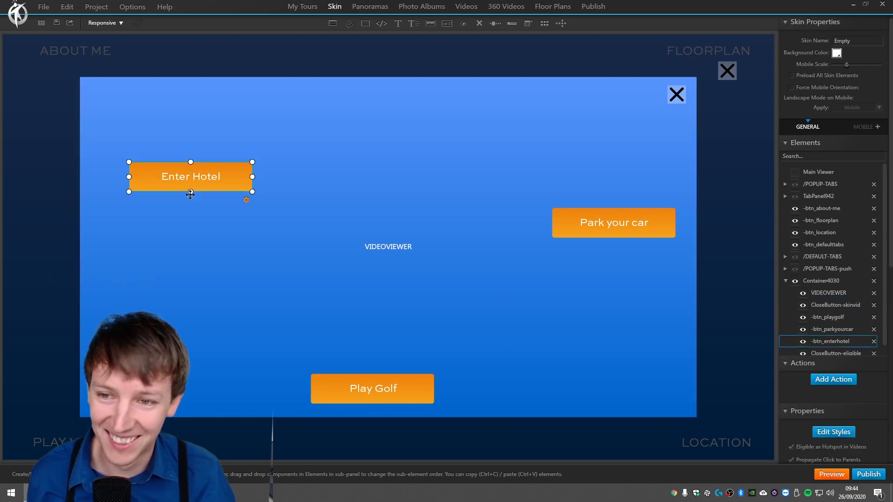
left_click(829, 382)
left_click(303, 170)
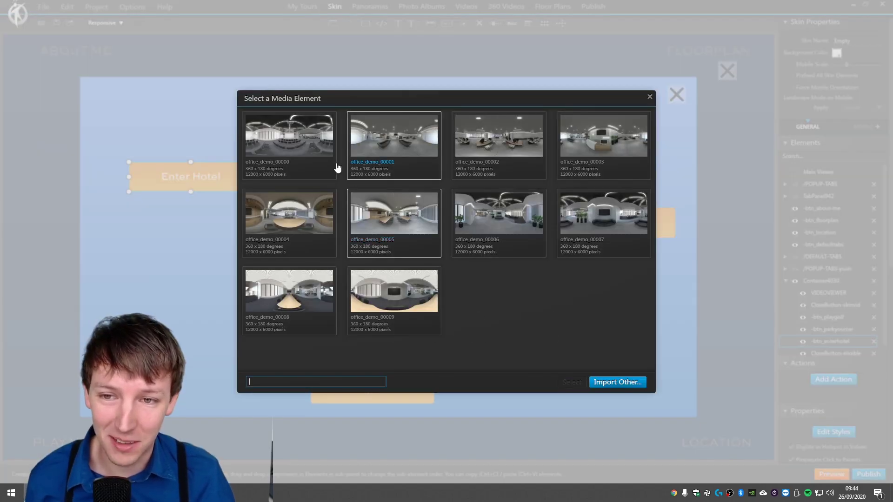
double_click(280, 142)
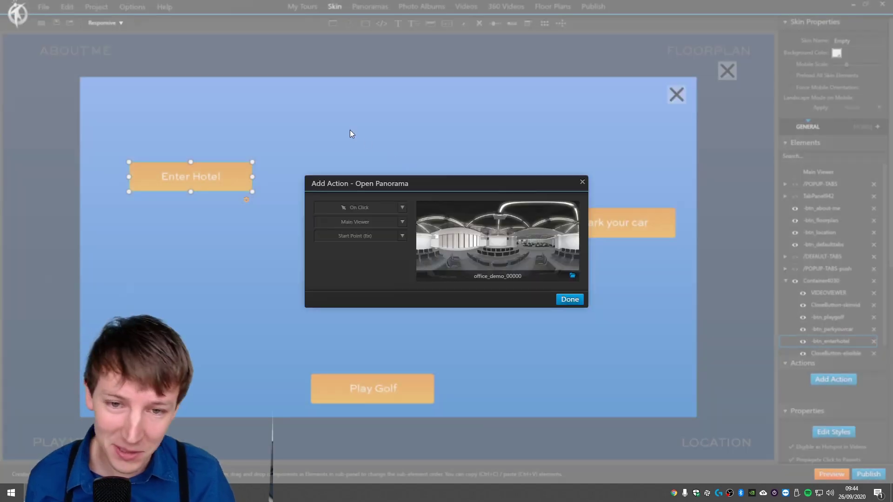
left_click(571, 300)
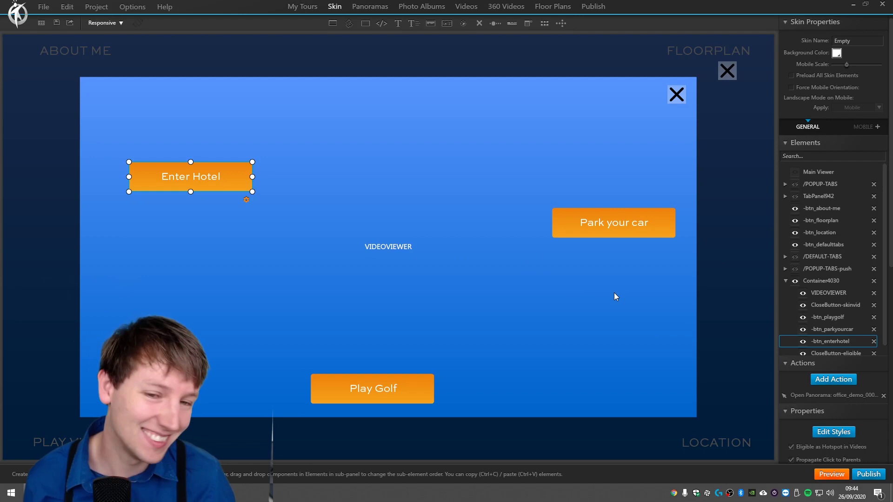
- Preview the tour in Chrome, test the Play Golf link, and let the hotel video return to the office panorama
left_click(832, 478)
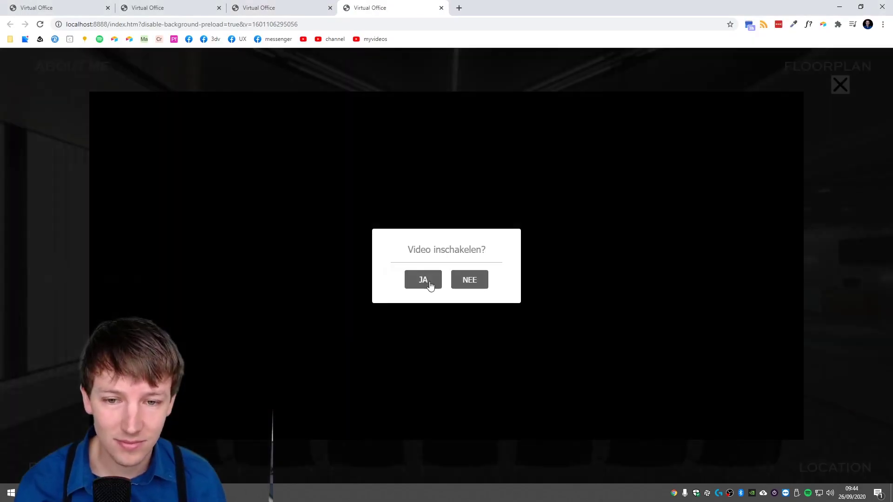
left_click(430, 282)
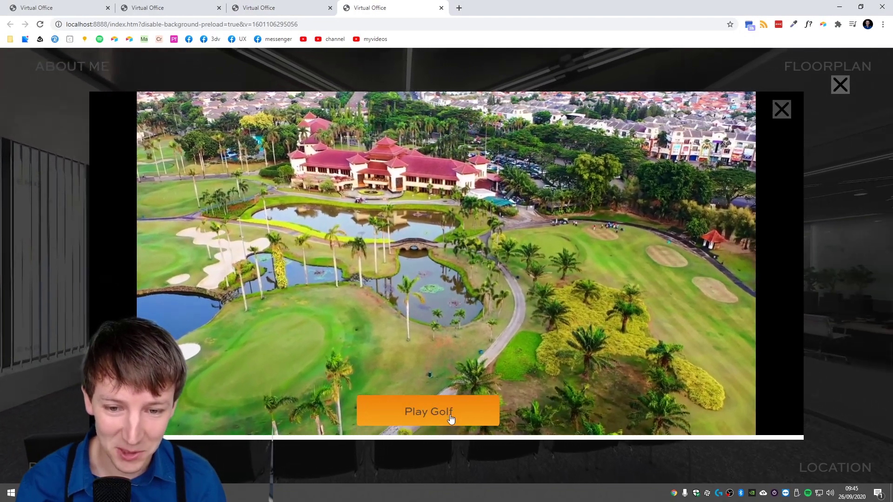
left_click(450, 417)
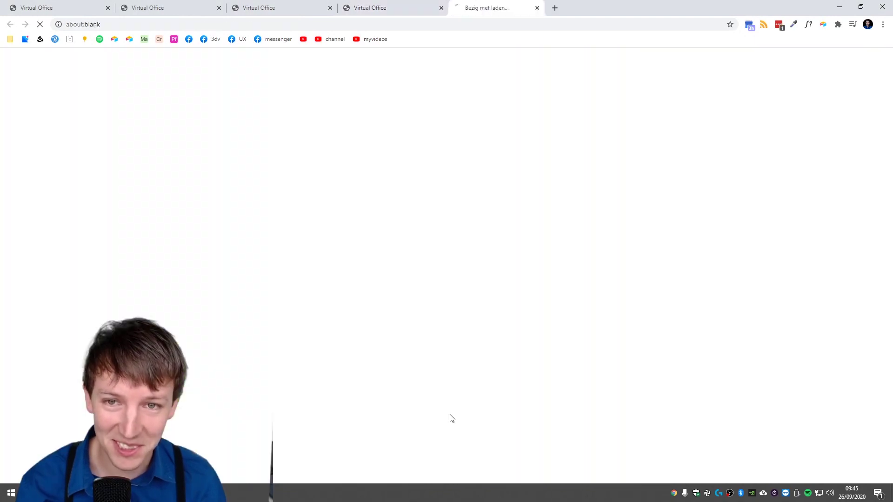
left_click(417, 5)
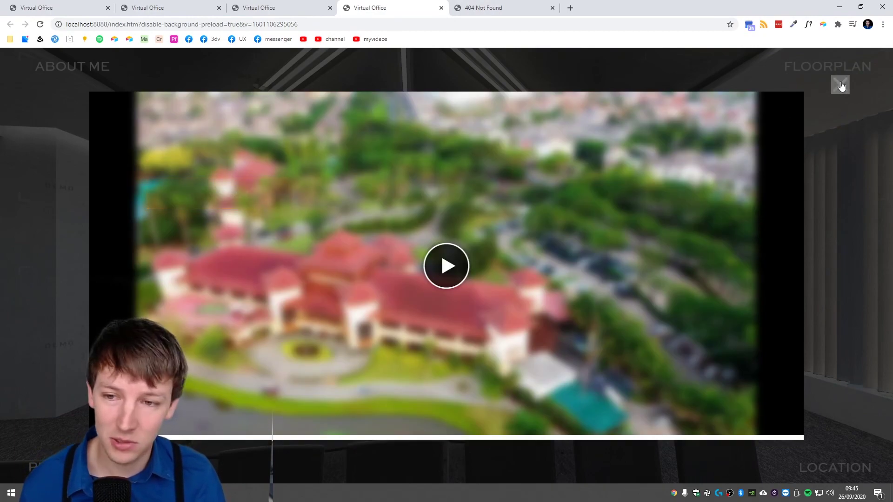
left_click(840, 84)
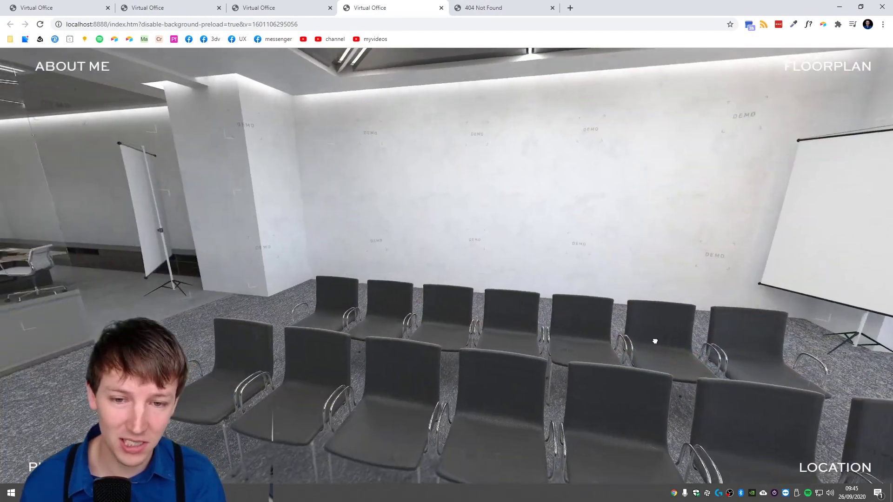